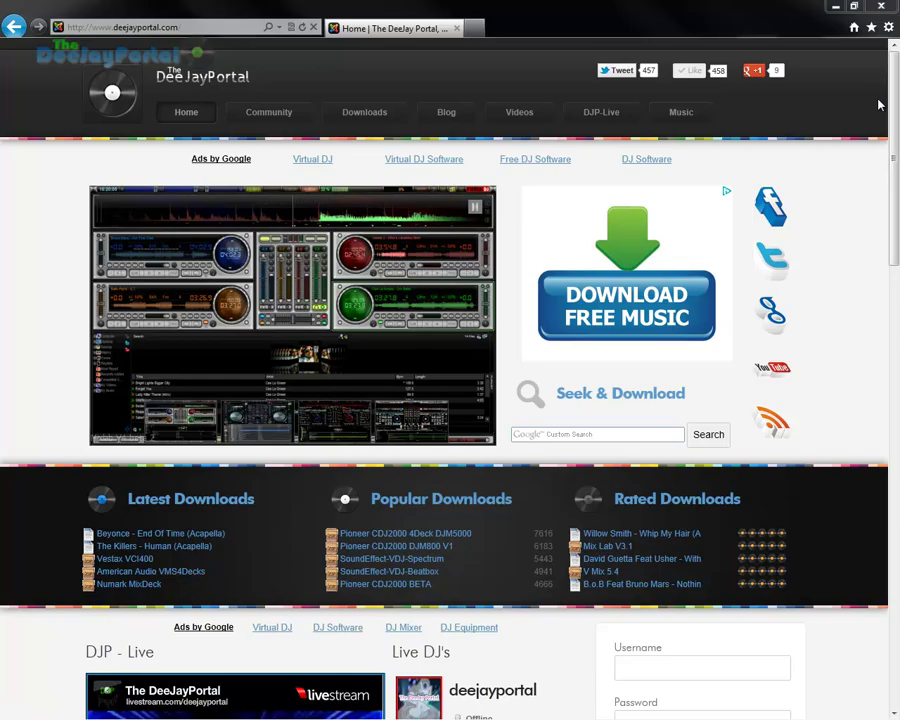
Scroll the DeeJayPortal home page down to the Members Login box in the footer.
mouse_move(897, 97)
left_mouse_down()
mouse_move(897, 574)
mouse_move(896, 95)
left_mouse_up()
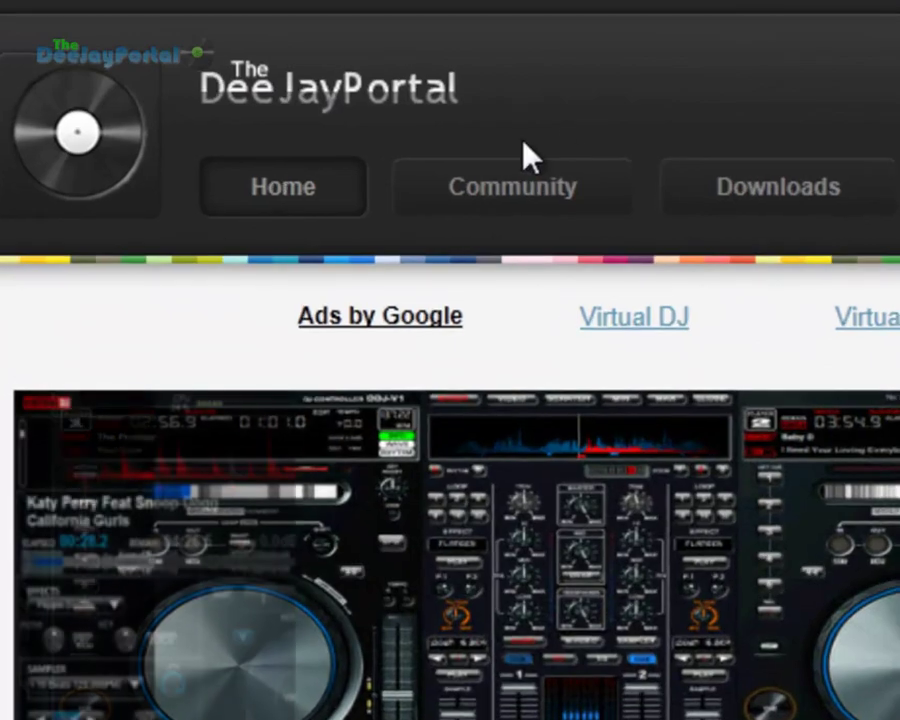
mouse_move(399, 155)
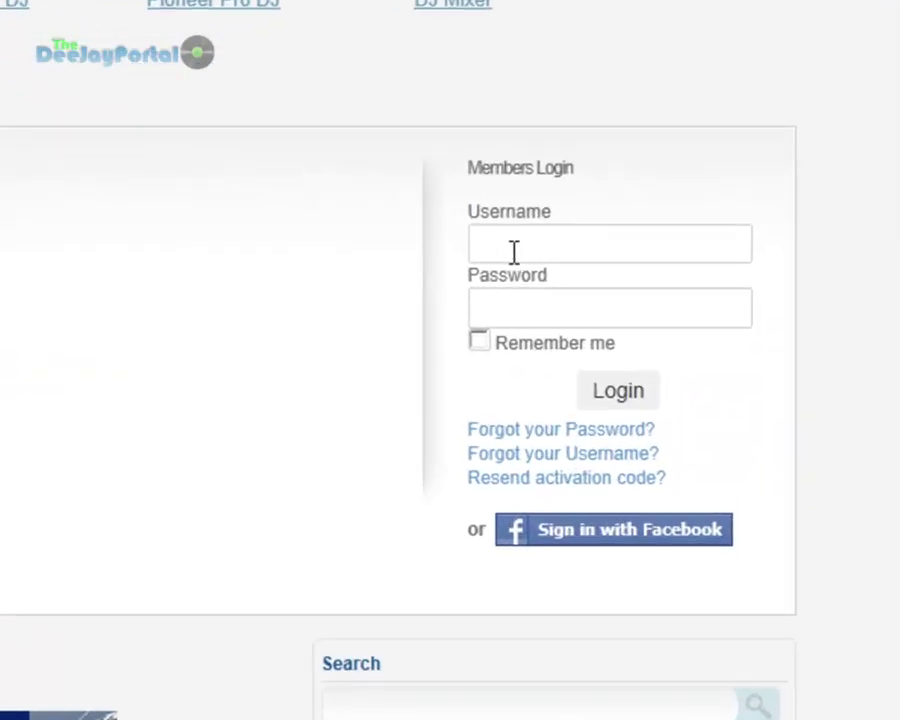
Log in to The DeeJayPortal with the member's username and password.
left_click(513, 249)
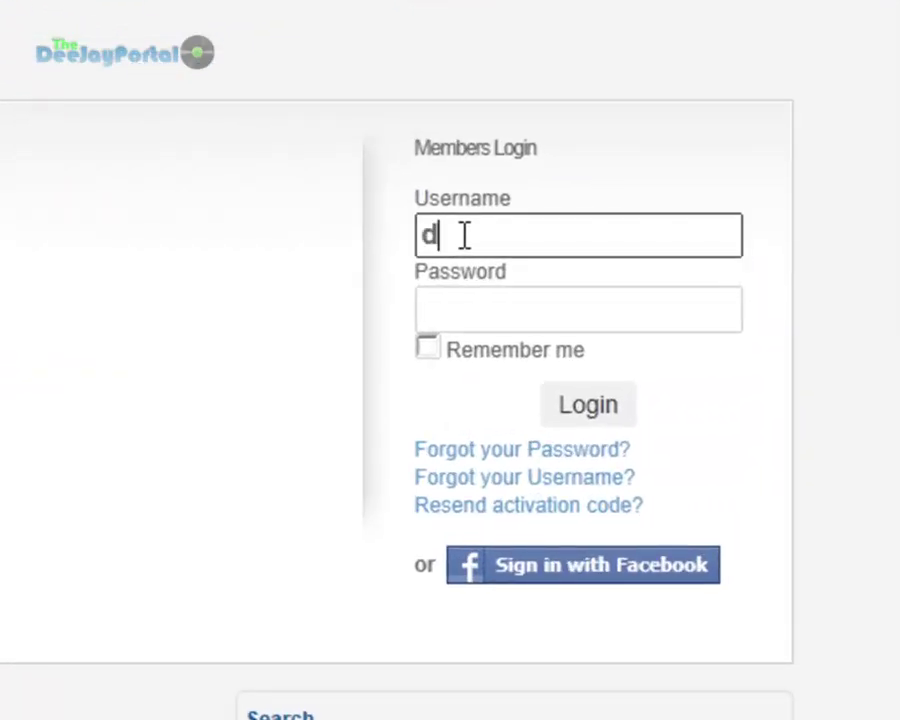
type("djwabbz")
key("Tab")
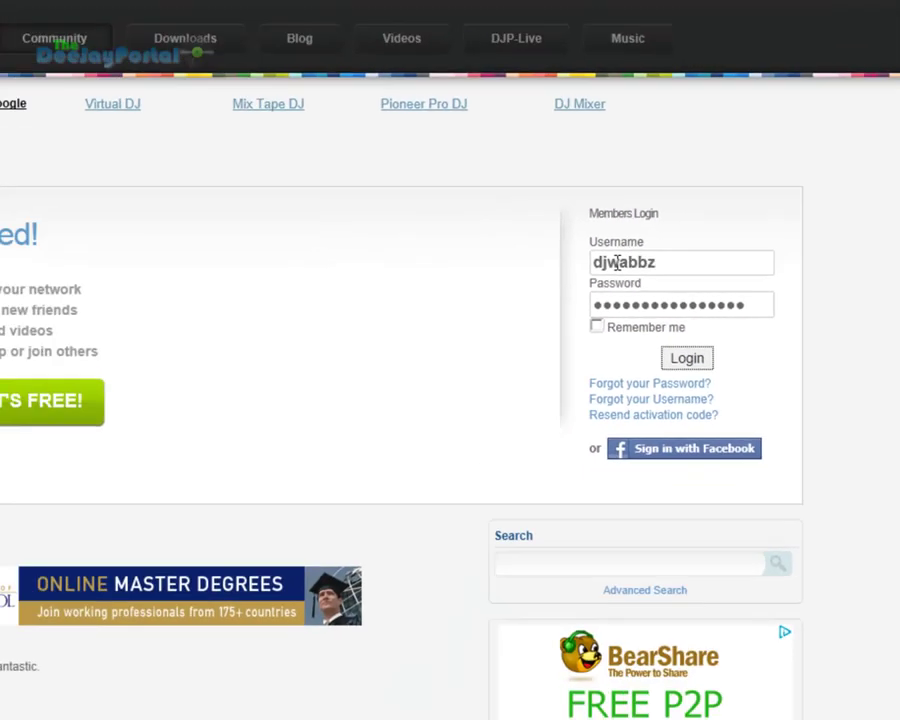
key("Return")
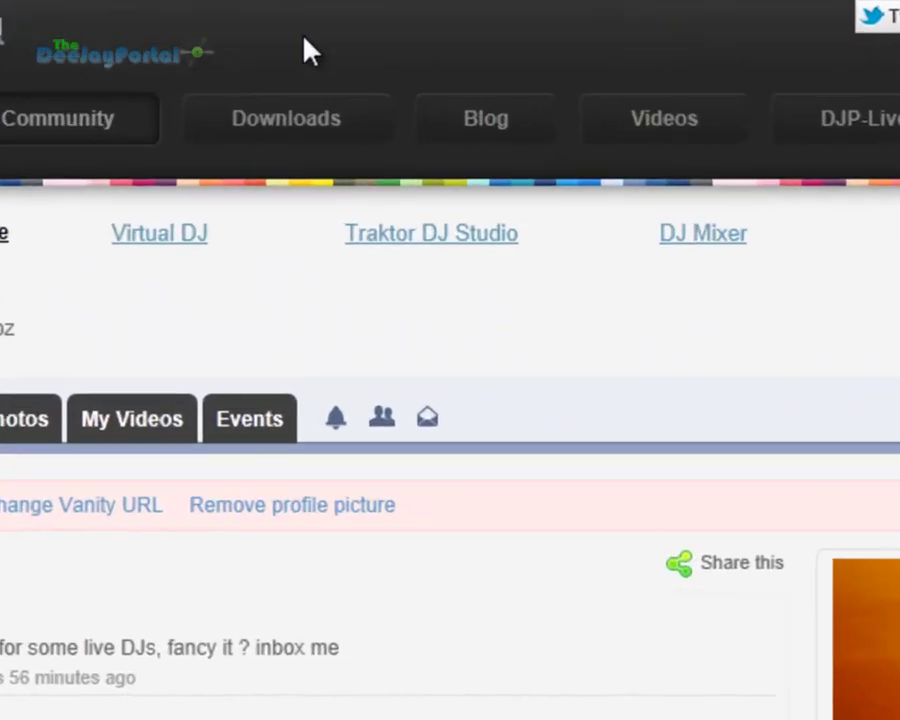
Open VIRTUALDJ ADDONS from the Downloads menu.
mouse_move(362, 120)
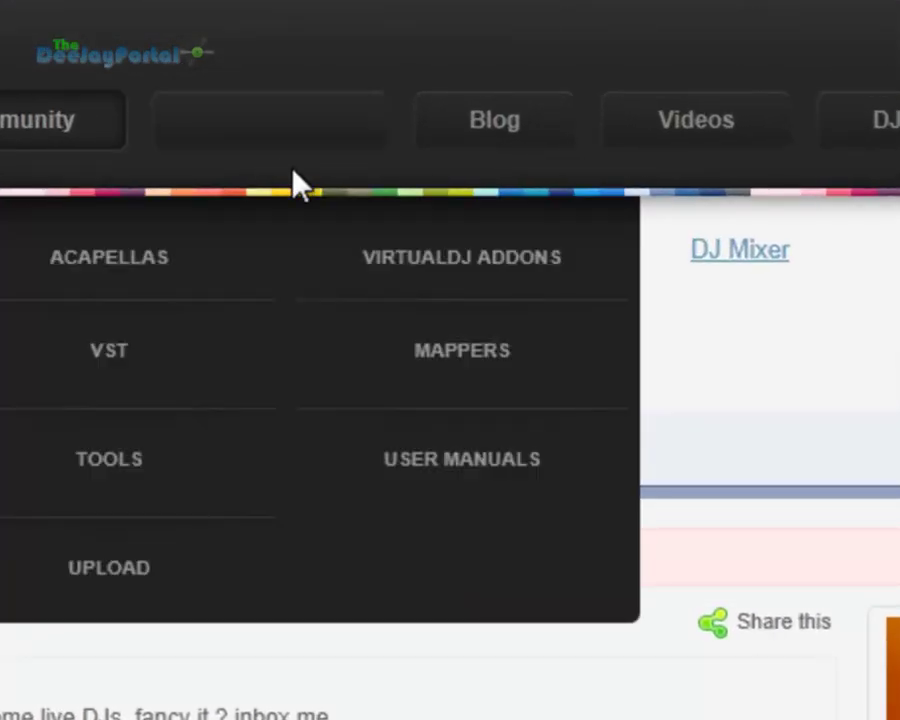
left_click(470, 275)
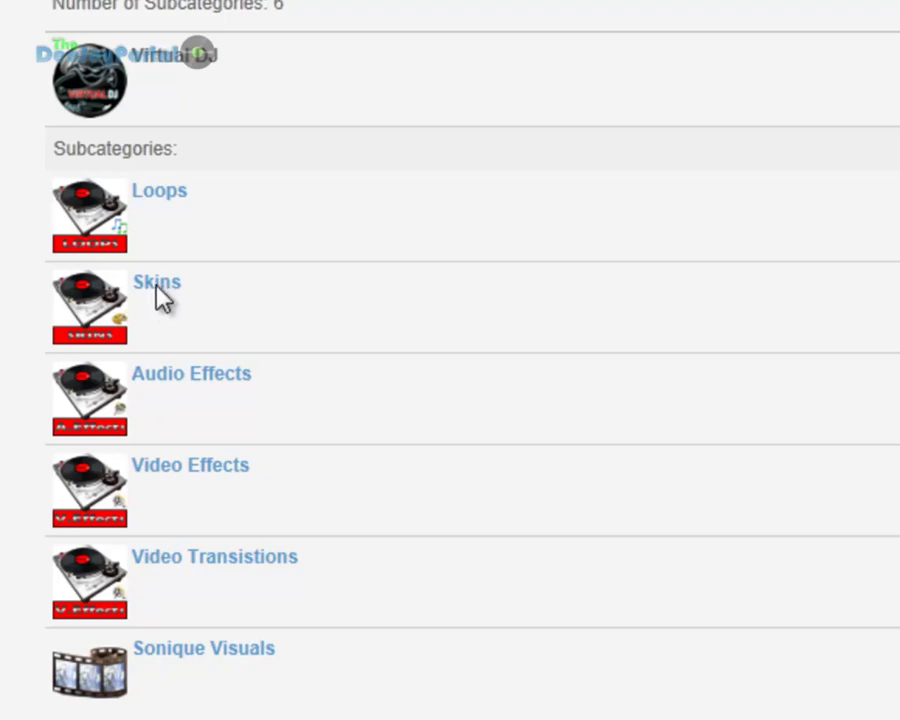
Open the Skins subcategory and scroll the list to locate the Pioneer DDJ-V1 V1.0 skin.
left_click(158, 288)
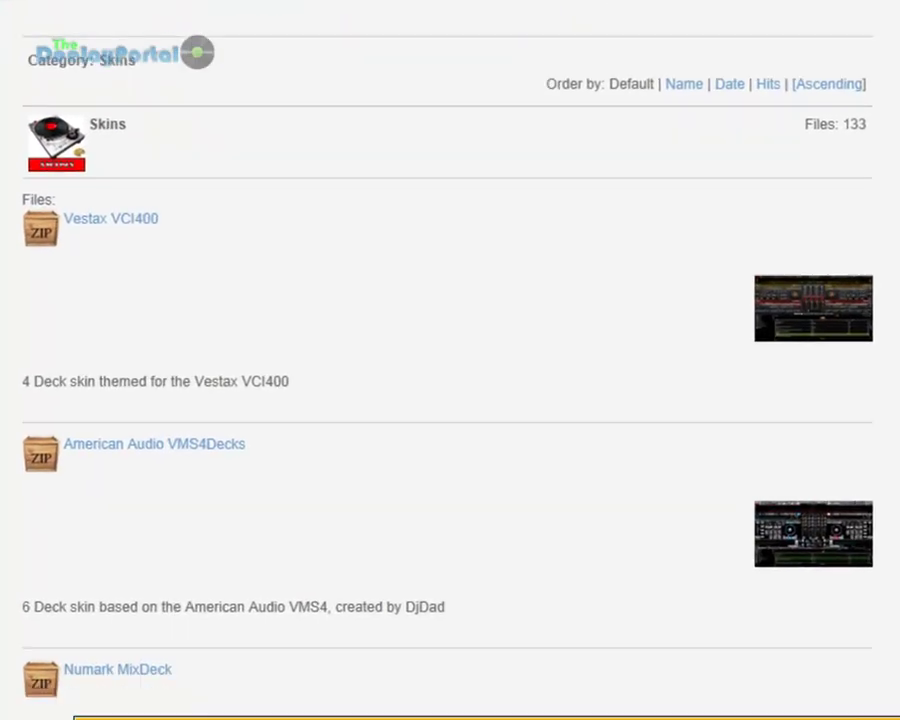
scroll(896, 133, "down", 5)
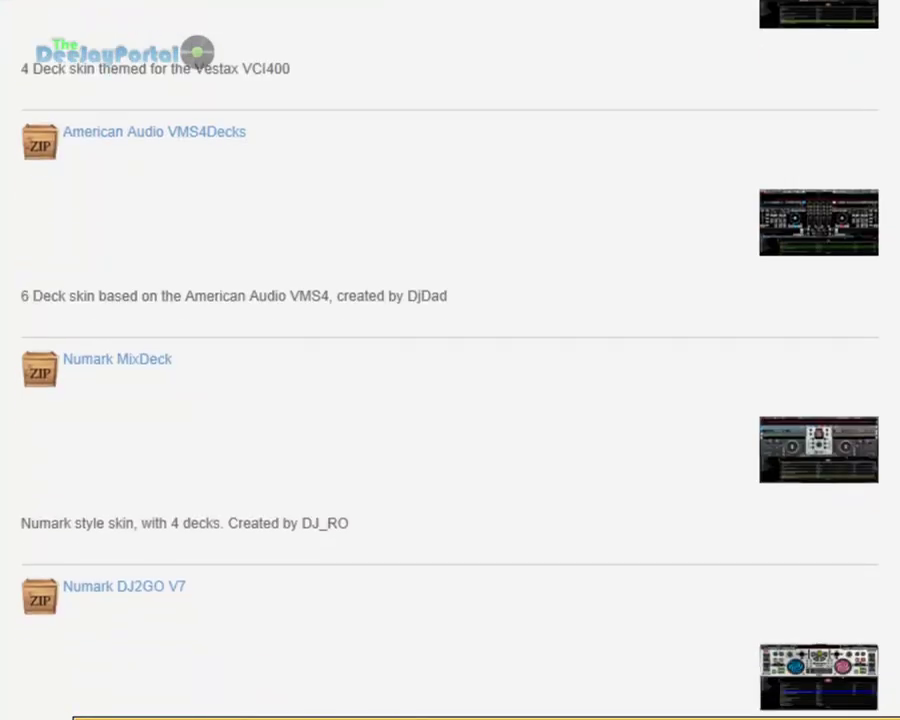
scroll(450, 360, "down", 6)
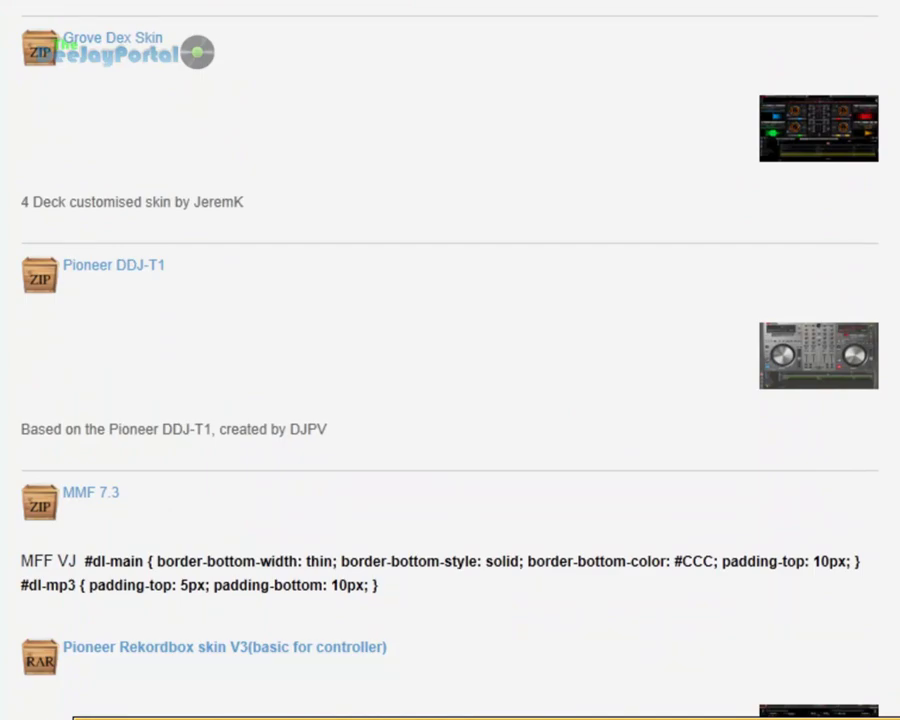
scroll(450, 360, "down", 9)
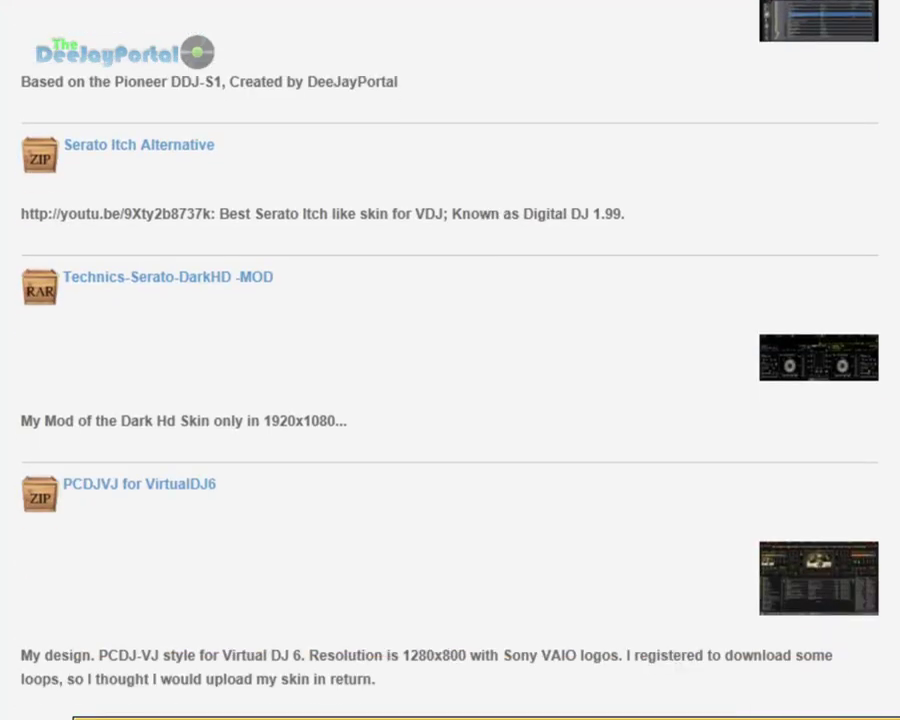
scroll(450, 360, "down", 15)
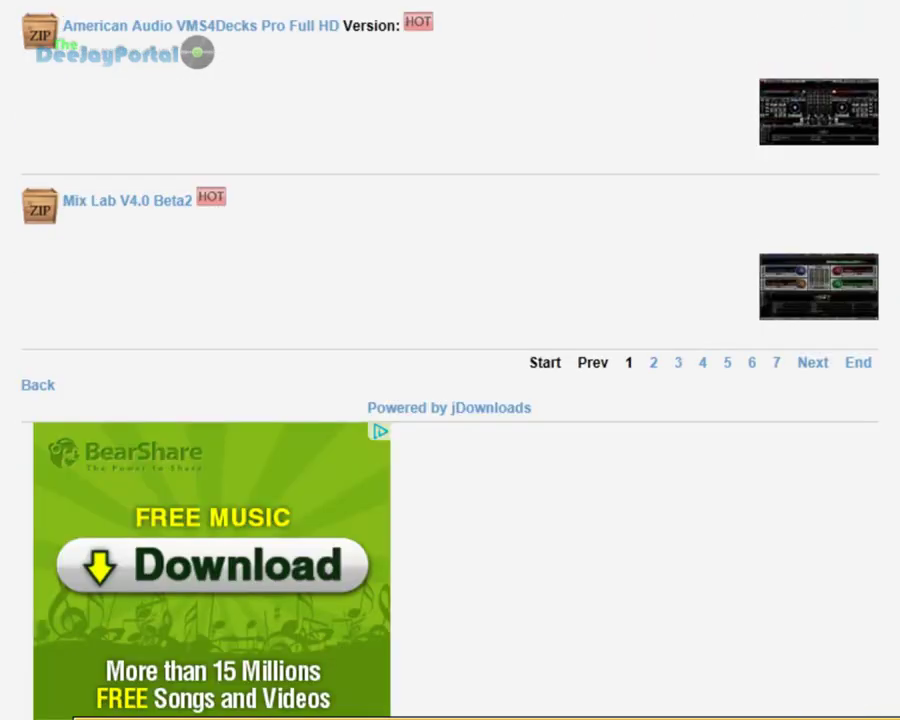
scroll(450, 360, "up", 8)
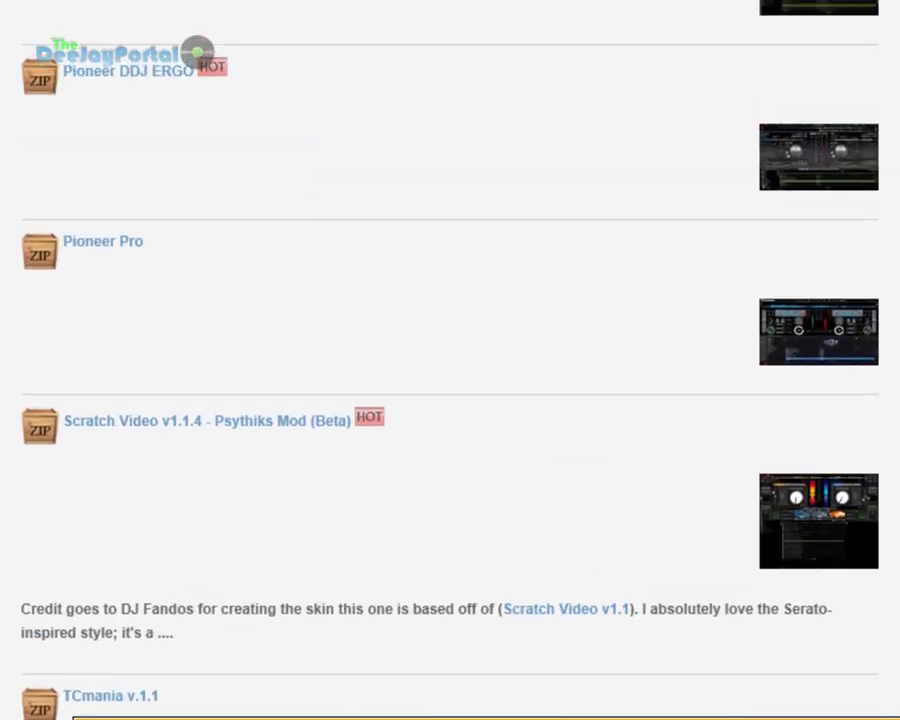
scroll(450, 360, "up", 2)
scroll(450, 360, "up", 2)
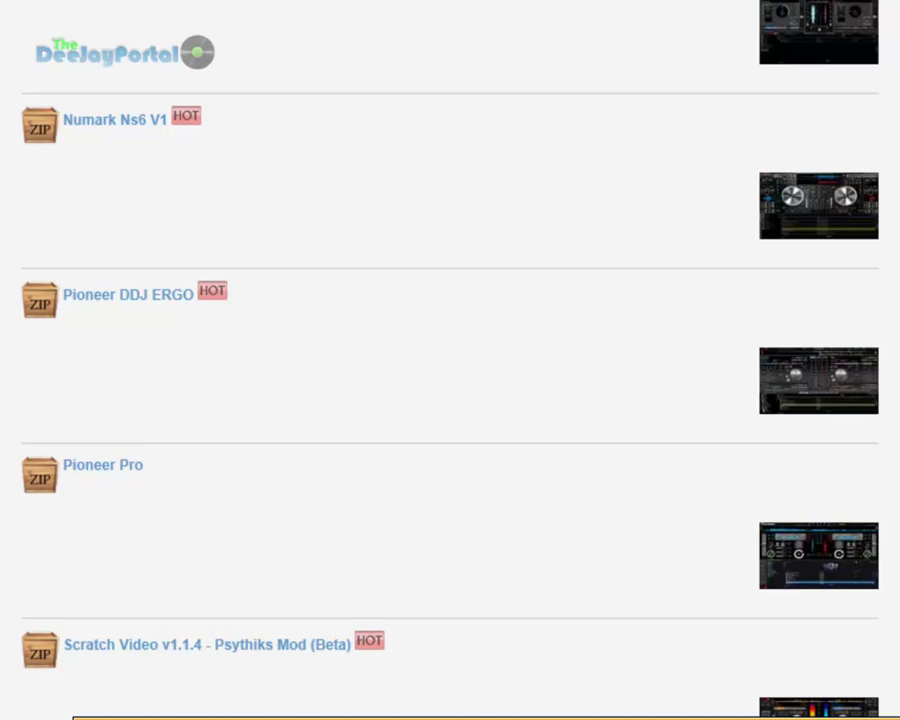
scroll(450, 360, "up", 8)
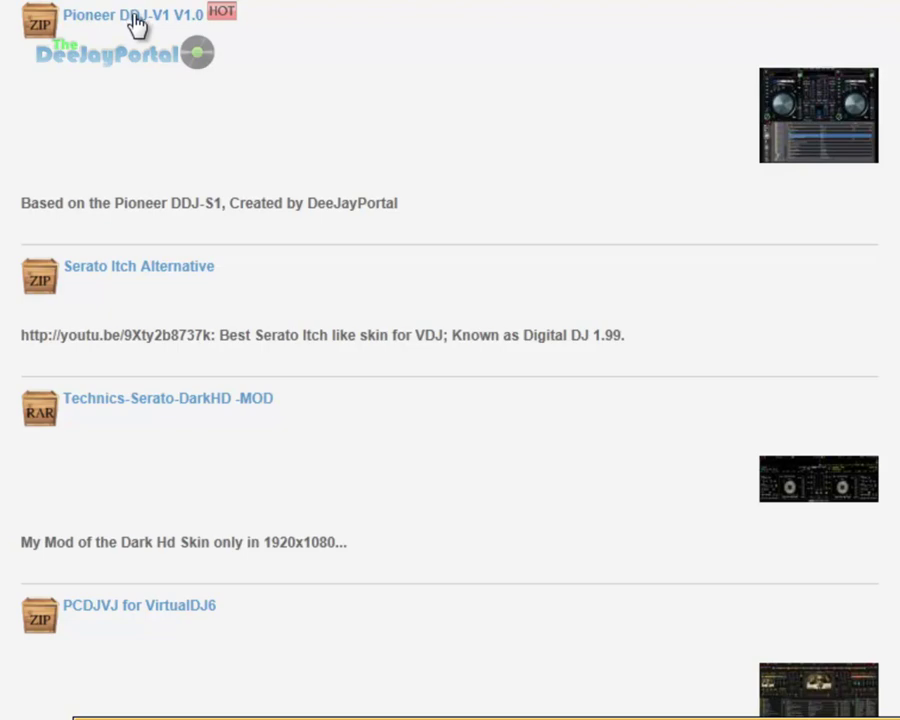
scroll(139, 120, "up", 3)
Open the Pioneer DDJ-V1 V1.0 download page, check its preview, and proceed to the download summary.
left_click(138, 297)
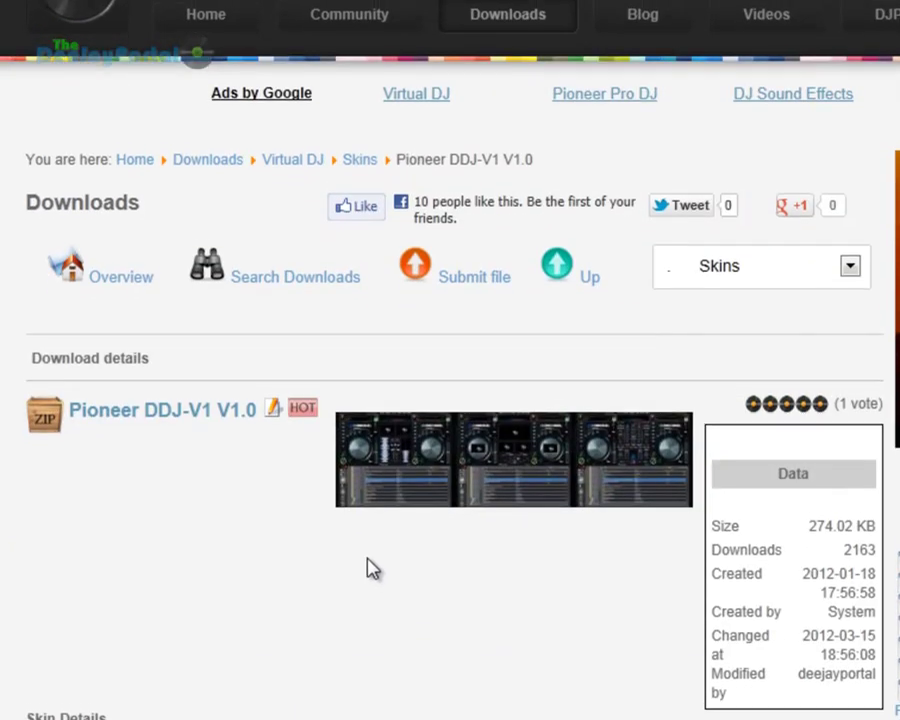
scroll(371, 568, "down", 3)
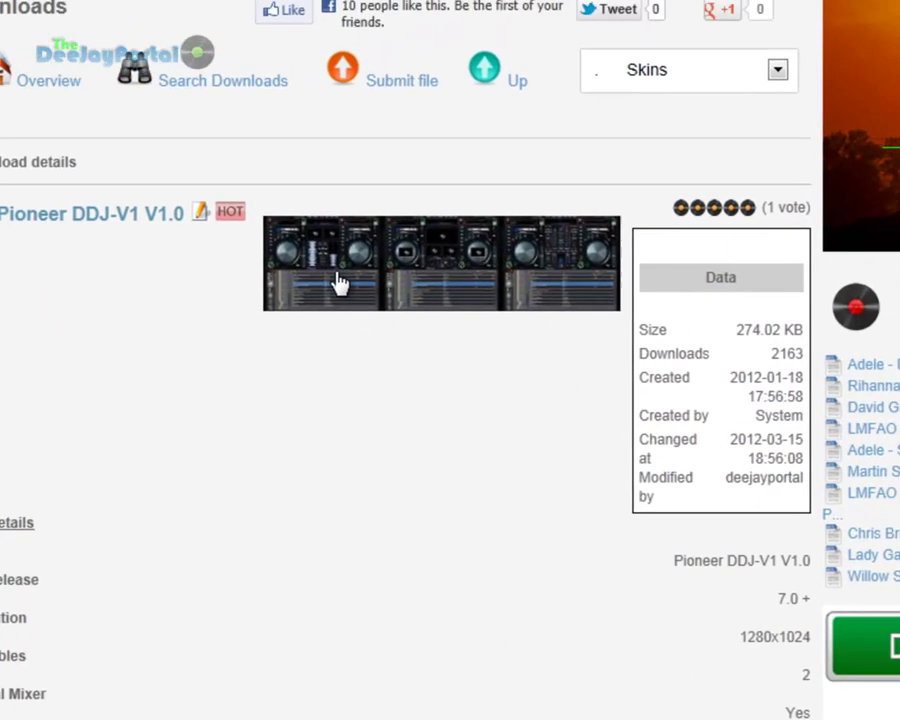
left_click(413, 218)
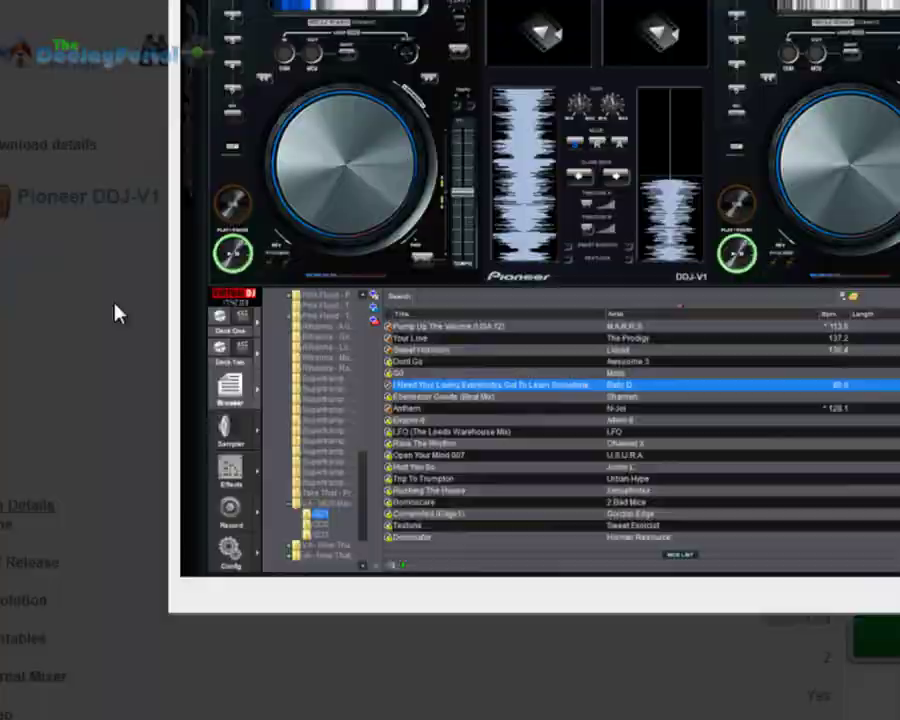
left_click(50, 421)
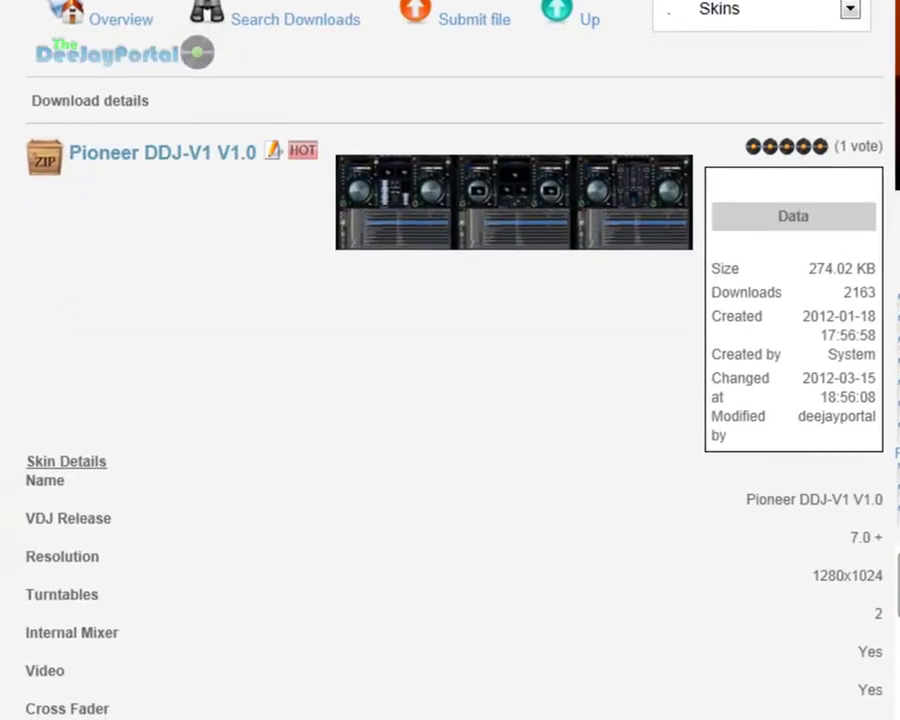
scroll(450, 400, "down", 15)
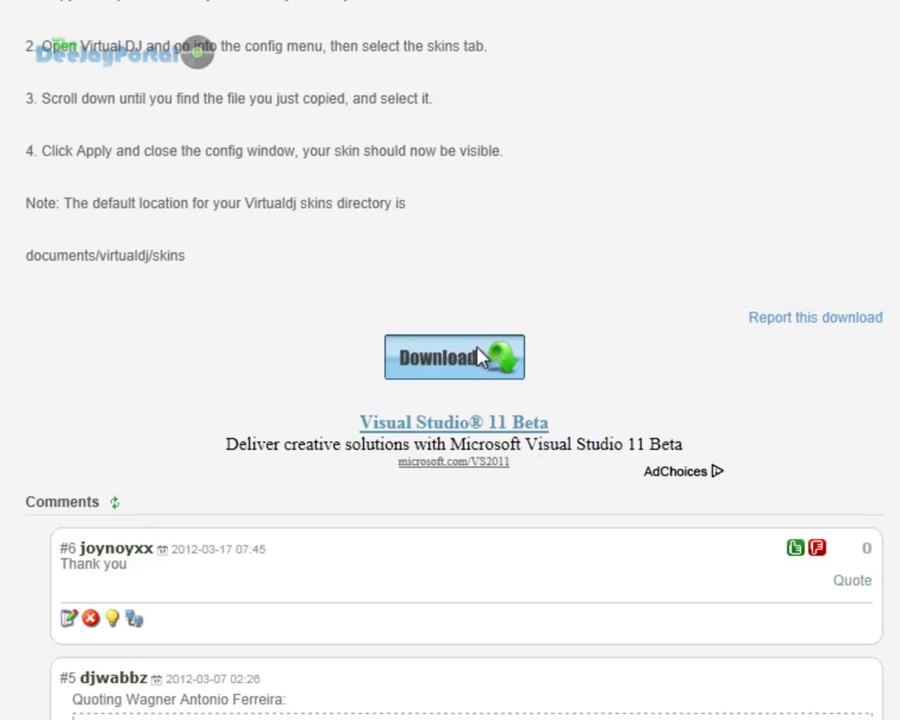
left_click(482, 357)
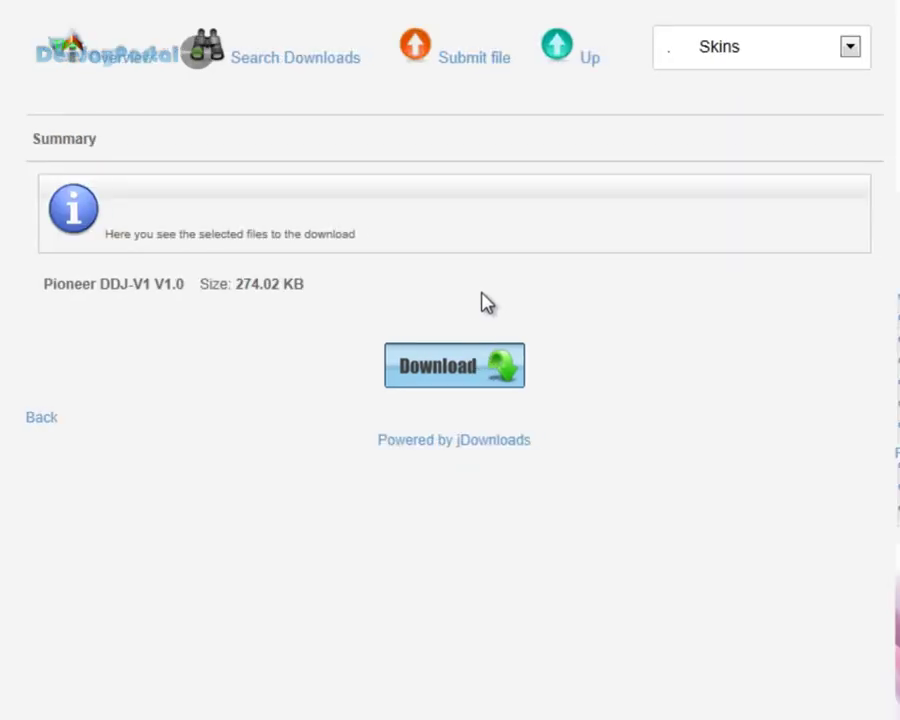
Start downloading the Pioneer DDJ-V1 V1.0 zip and choose Save as.
left_click(467, 368)
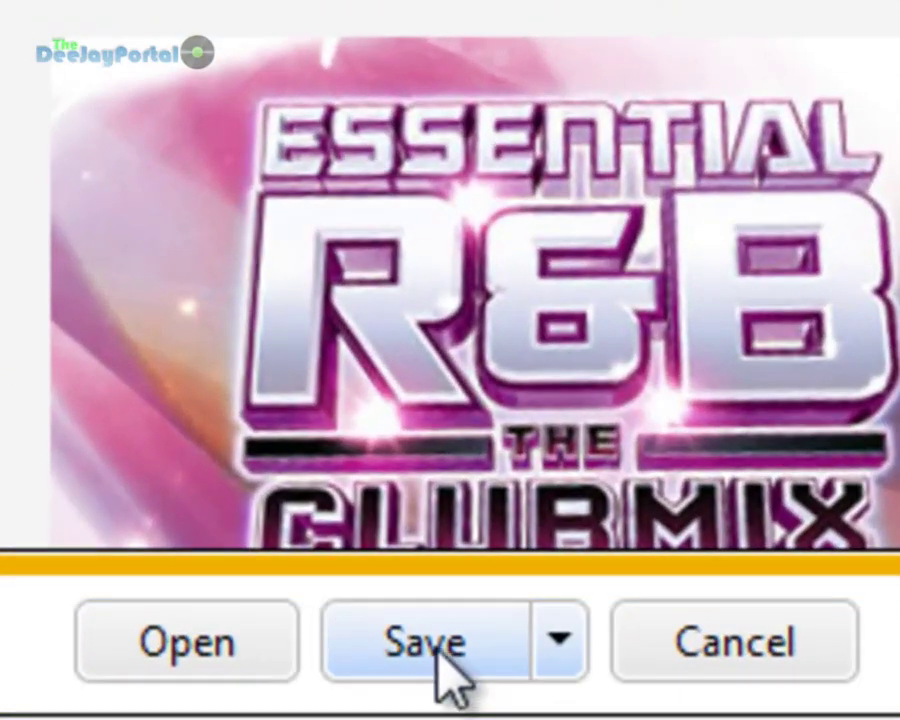
left_click(556, 645)
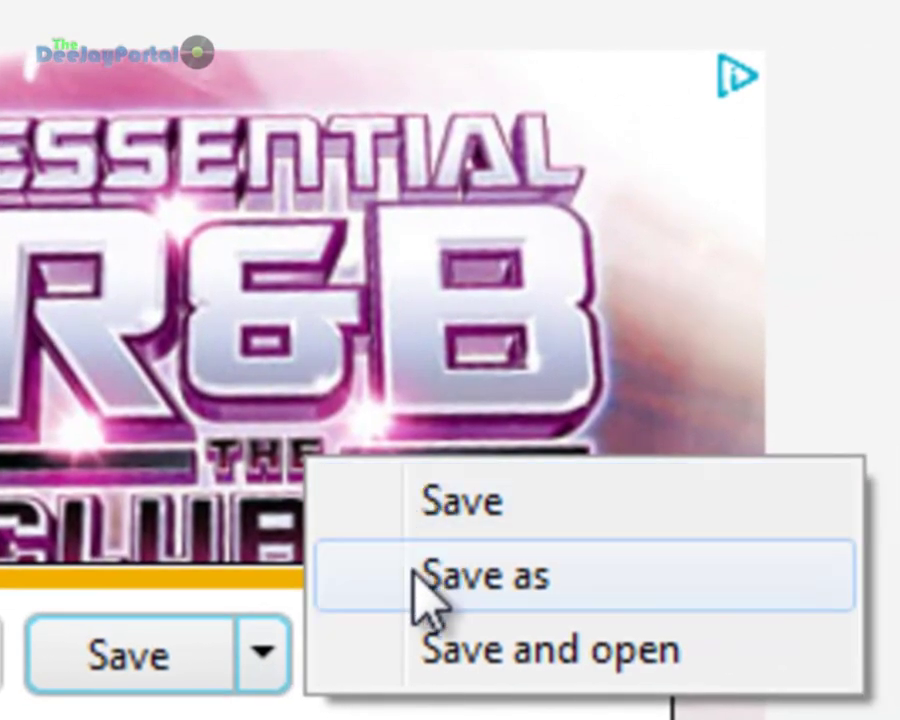
left_click(413, 570)
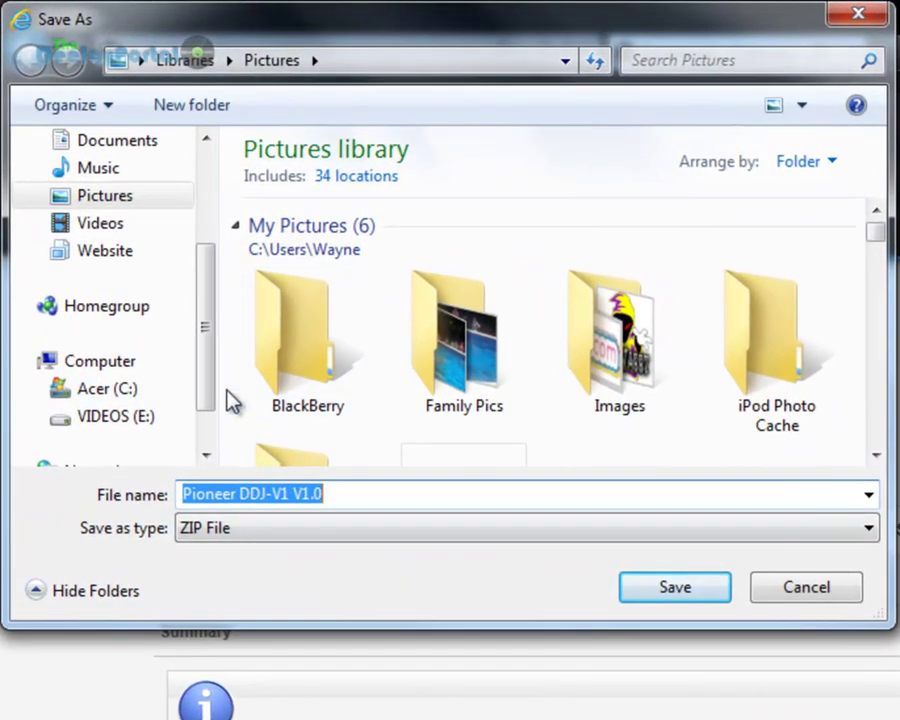
Navigate the Save As dialog to Documents\VirtualDJ\Skins.
scroll(112, 201, "up", 2)
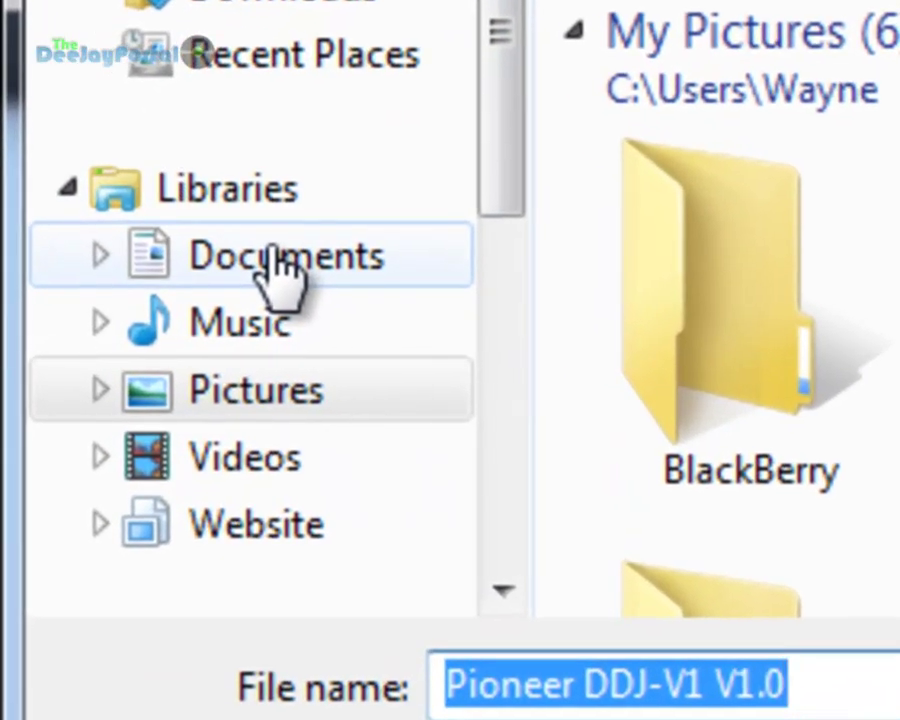
left_click(272, 258)
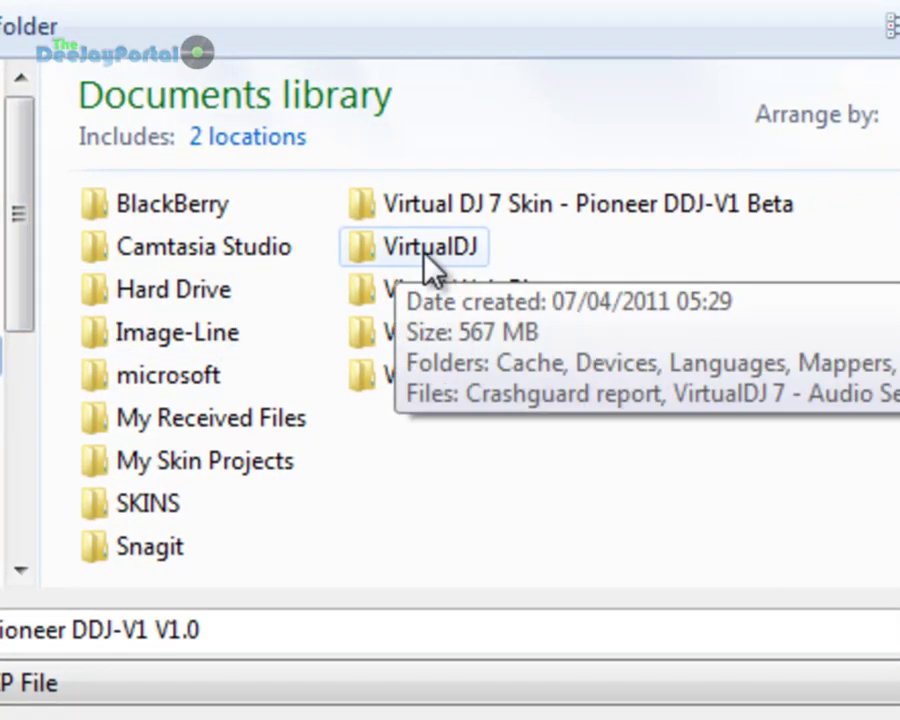
double_click(426, 252)
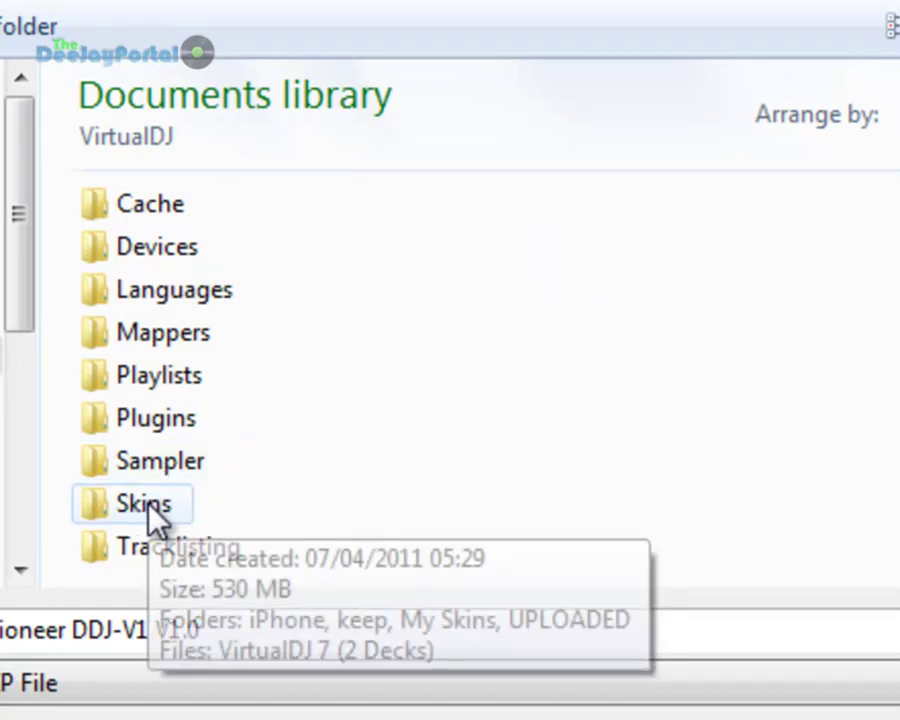
left_click(148, 504)
double_click(148, 504)
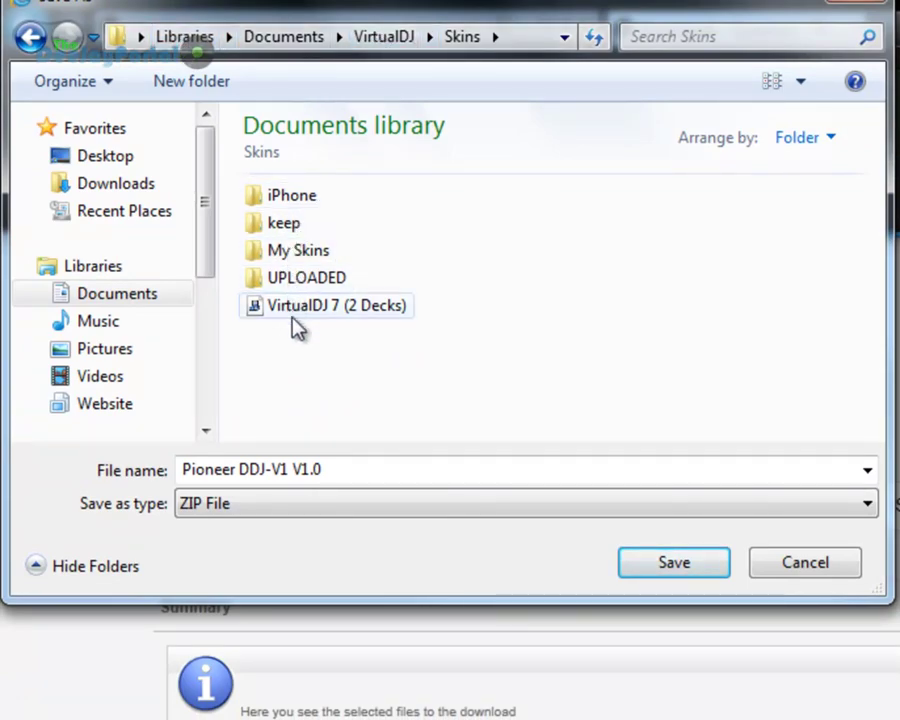
Save the zip into Skins, then select Pioneer DDJ-V1 V1.0 in VirtualDJ's skin settings and apply it.
left_click(635, 568)
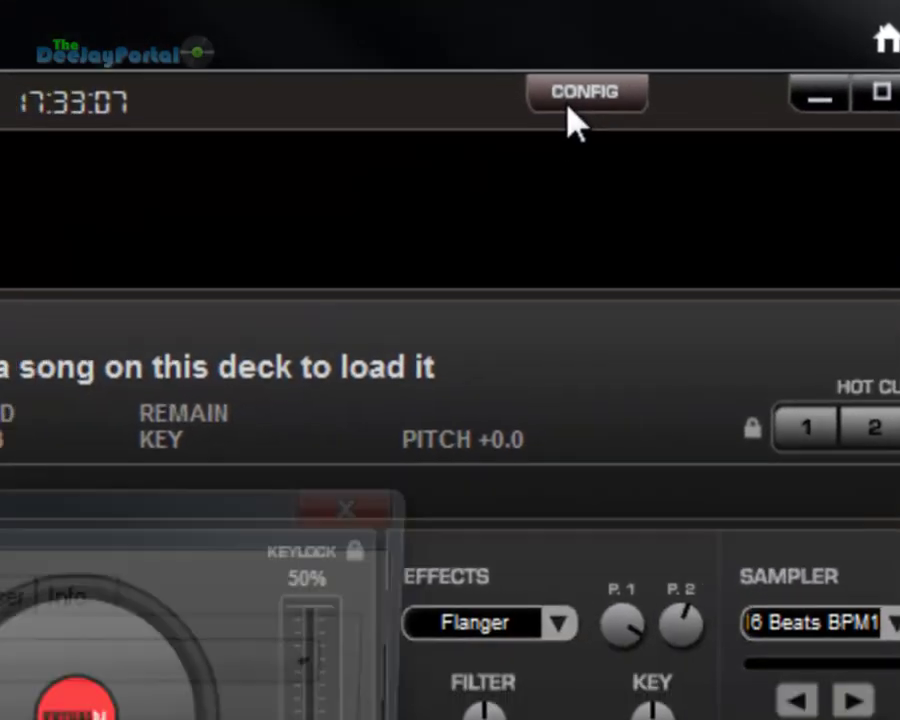
left_click(481, 170)
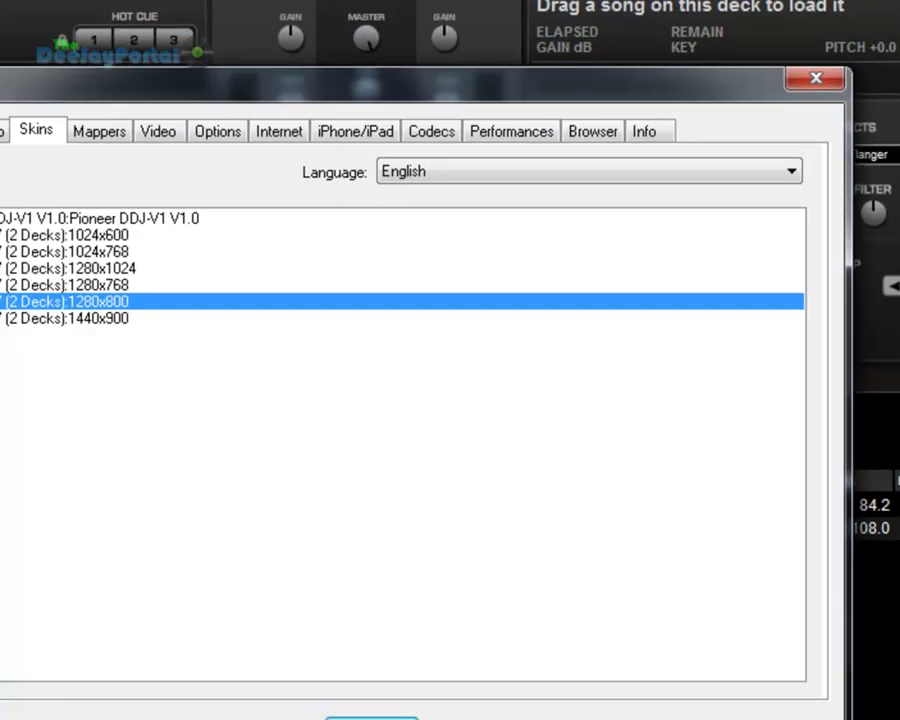
left_click(80, 83)
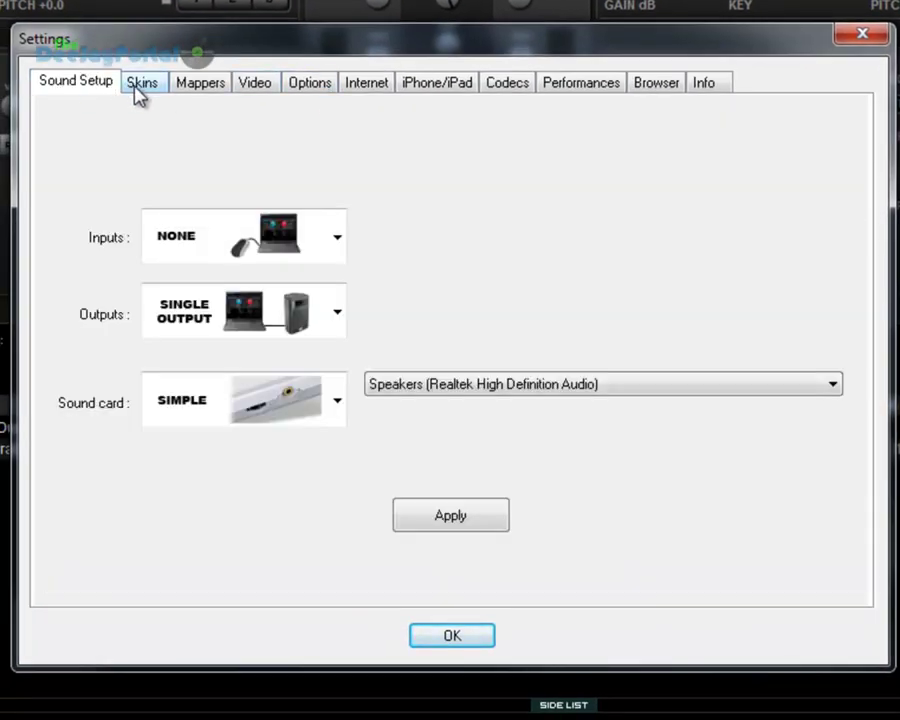
left_click(142, 84)
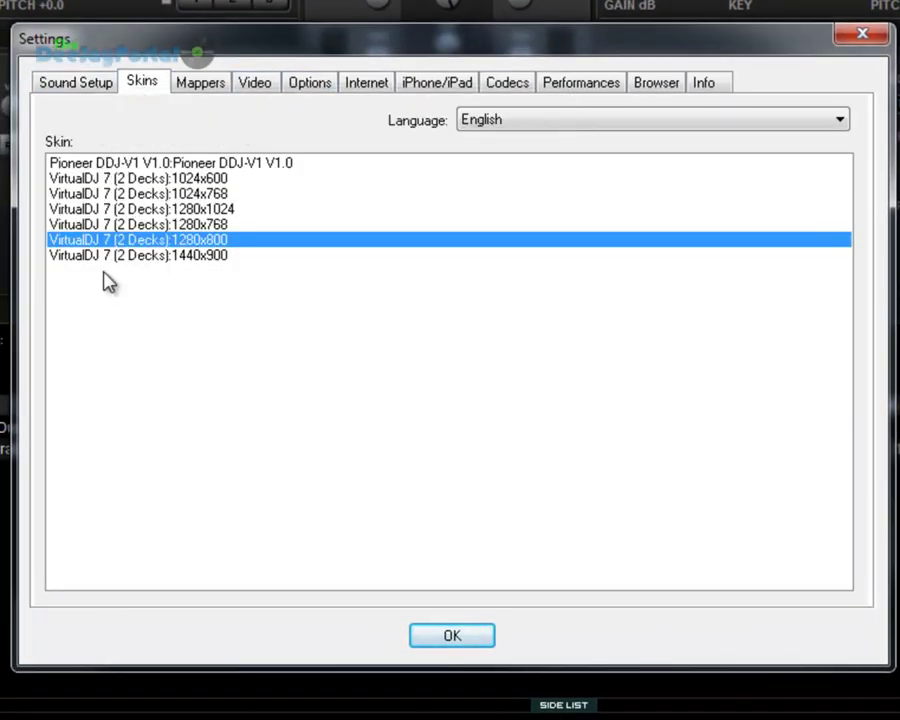
left_click(156, 164)
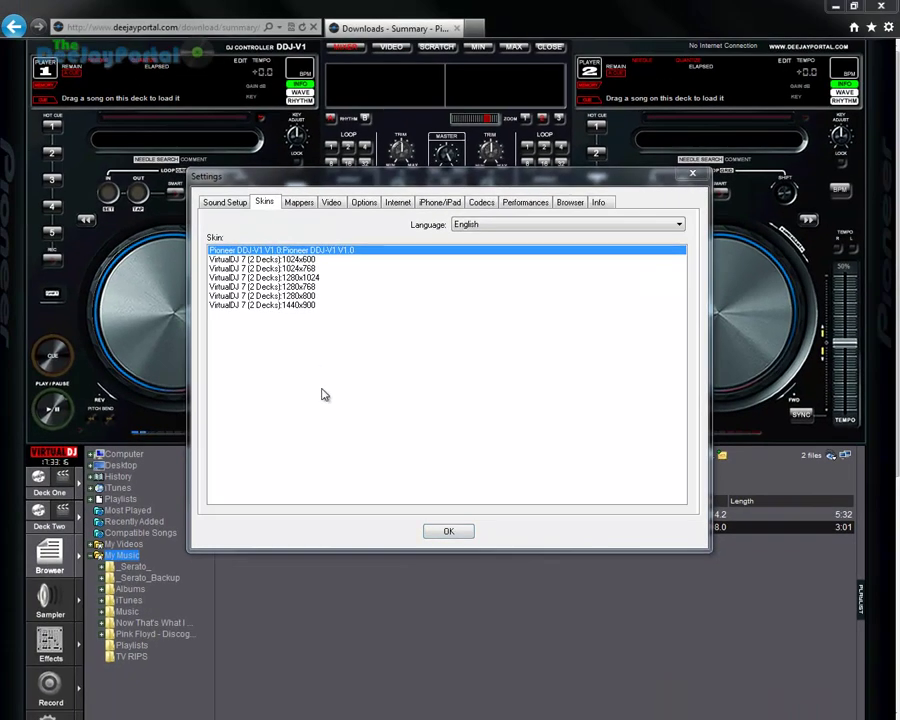
left_click(440, 532)
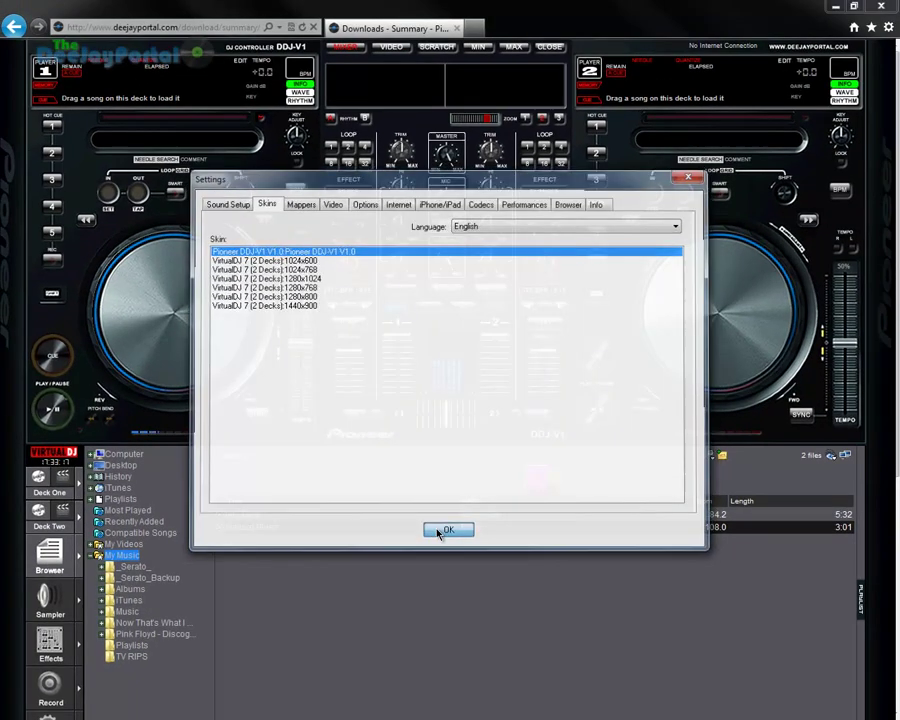